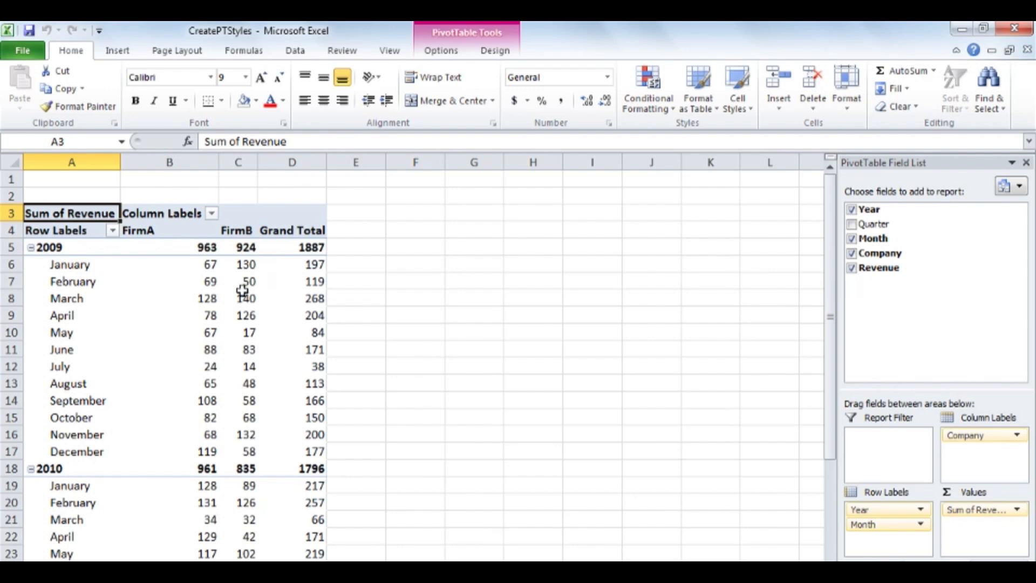
# Step: Start a new PivotTable style for the PivotTable and name it Graphics Standards 2011
pyautogui.click(213, 289)
pyautogui.click(501, 51)
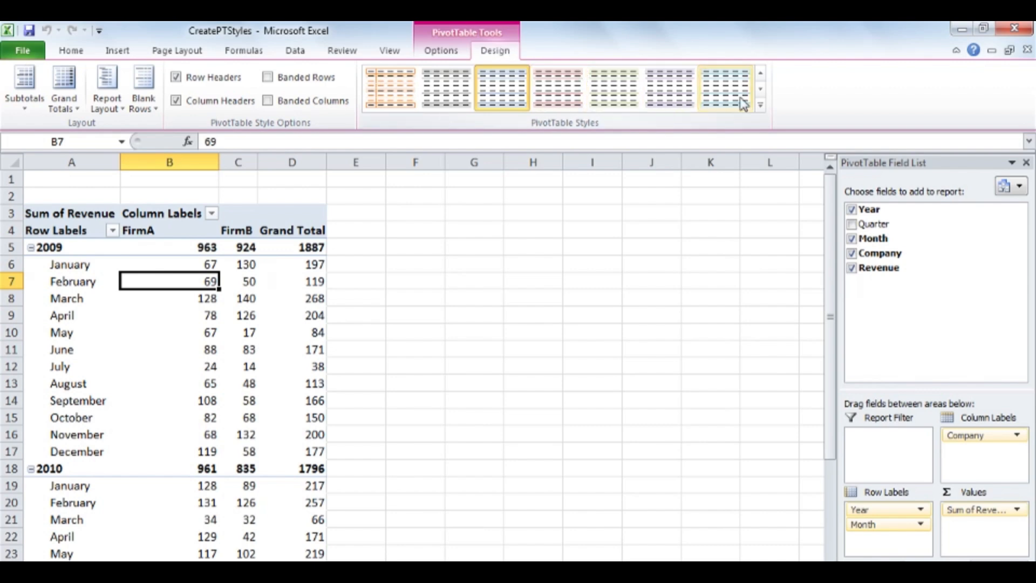
pyautogui.click(760, 106)
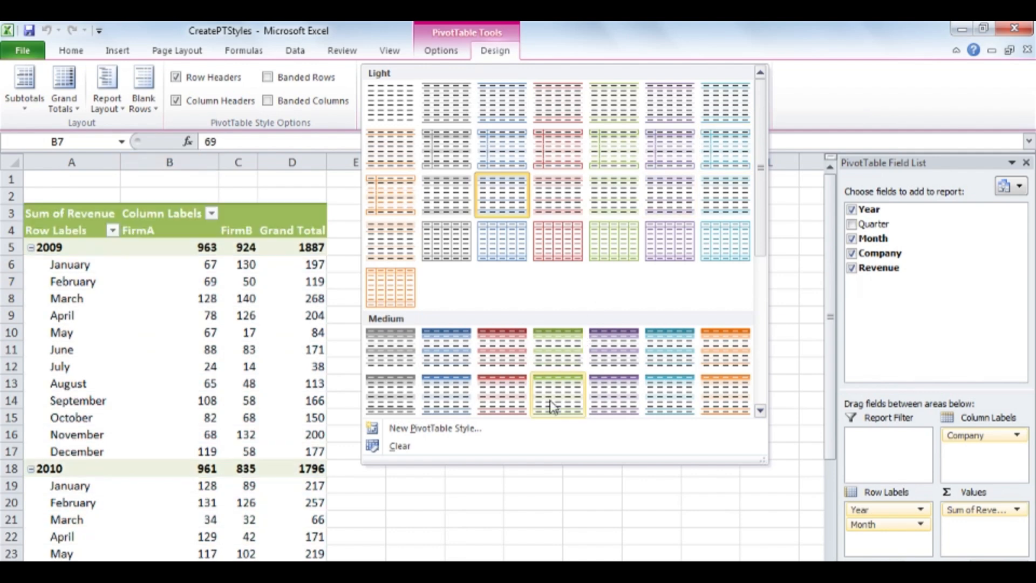
pyautogui.click(549, 430)
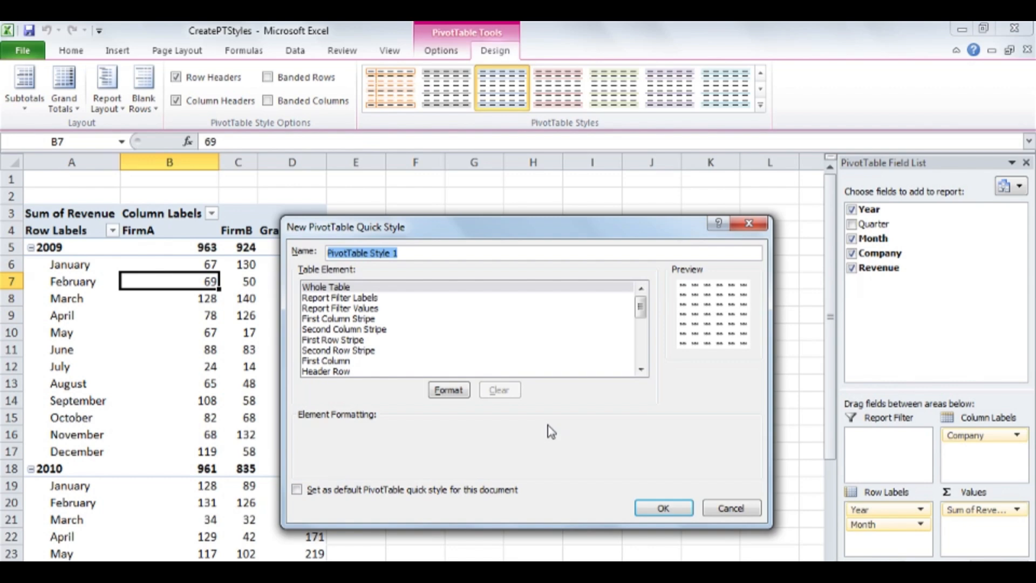
pyautogui.write('Graphics ')
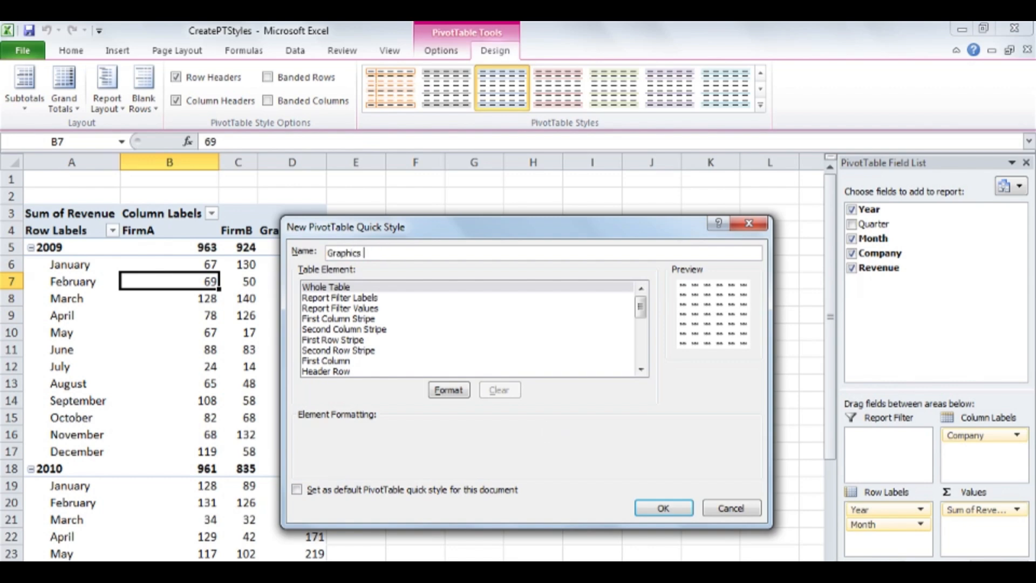
pyautogui.write('Standards 2011')
# Step: Set the style's Header Row font to bold with white text
pyautogui.click(378, 372)
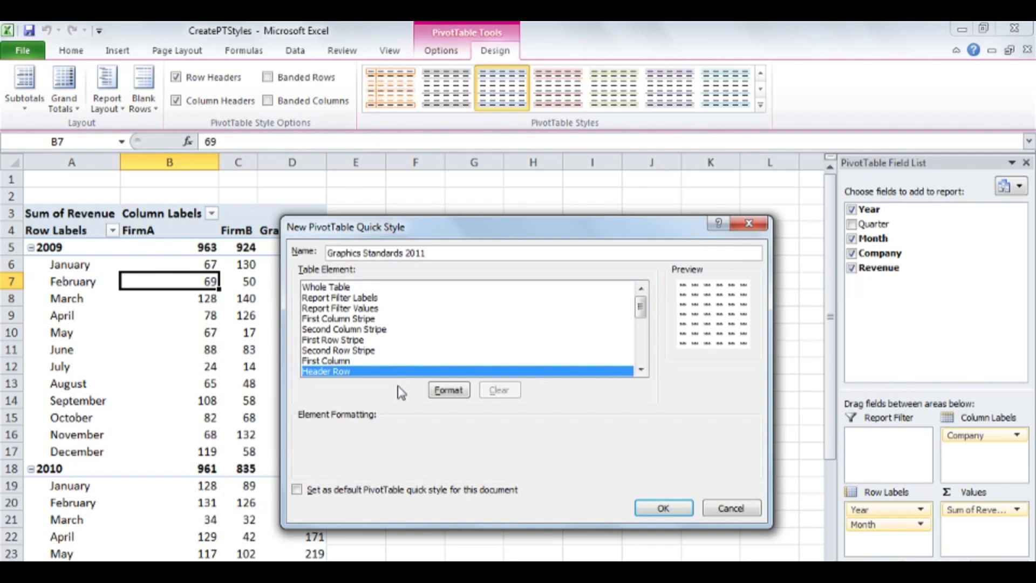
pyautogui.click(448, 389)
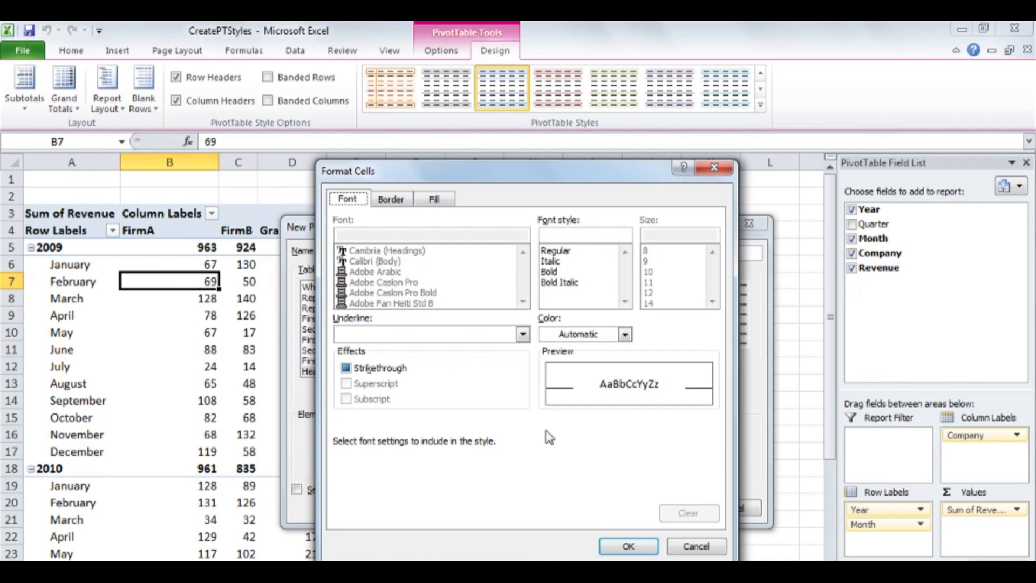
pyautogui.click(557, 274)
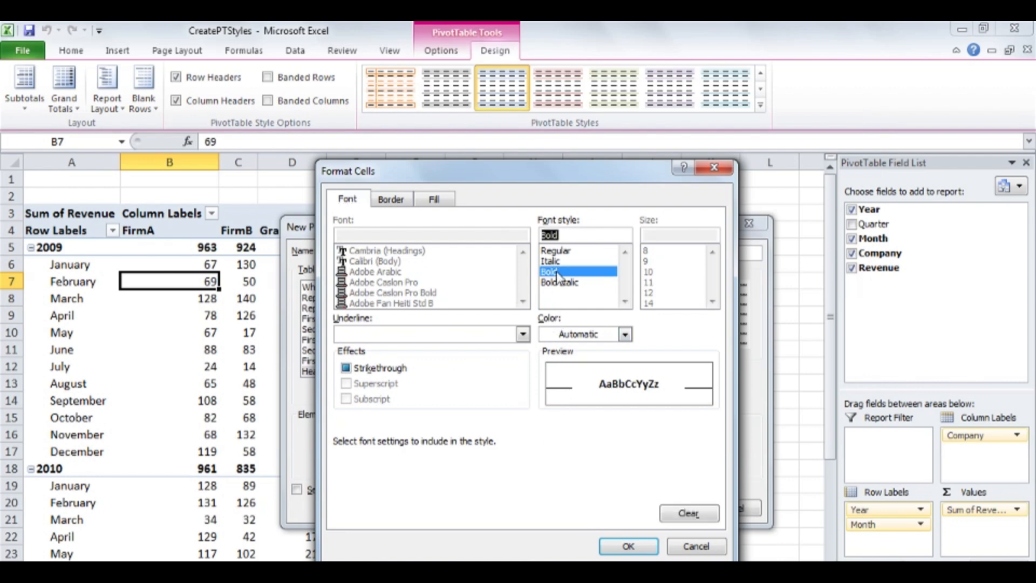
pyautogui.click(624, 334)
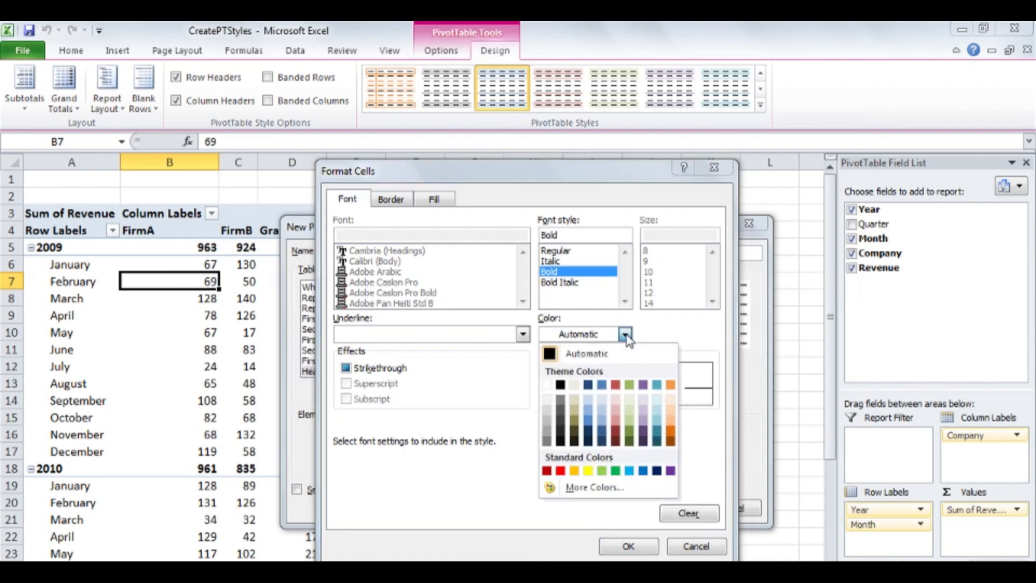
pyautogui.click(547, 385)
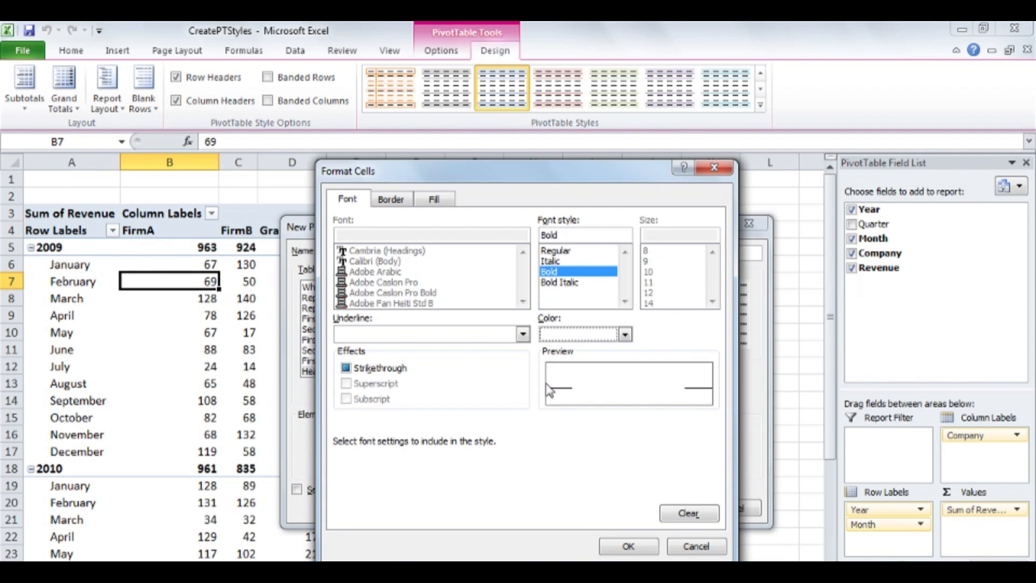
# Step: Give the Header Row a purple background fill and save the new PivotTable style
pyautogui.click(440, 204)
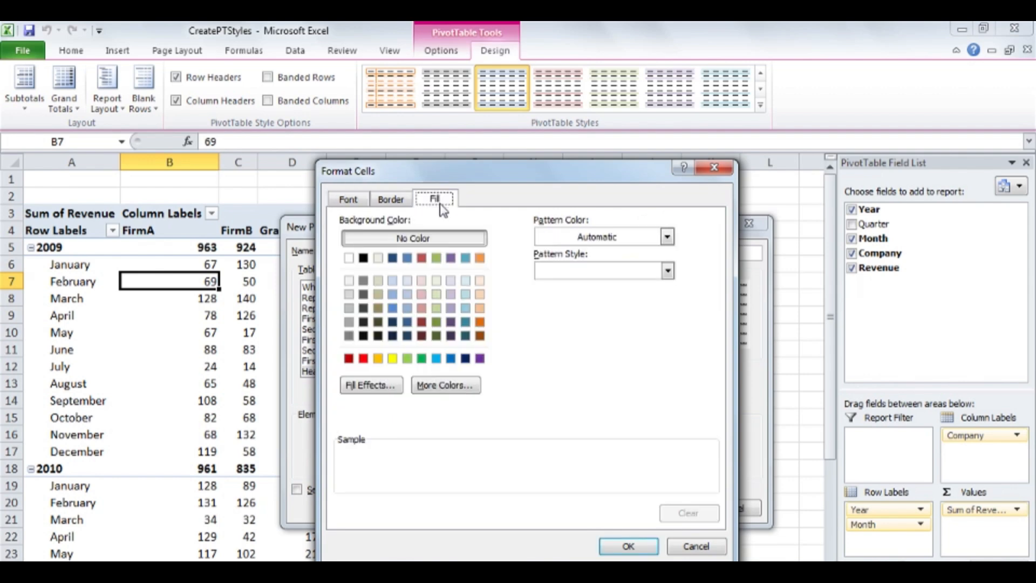
pyautogui.click(480, 359)
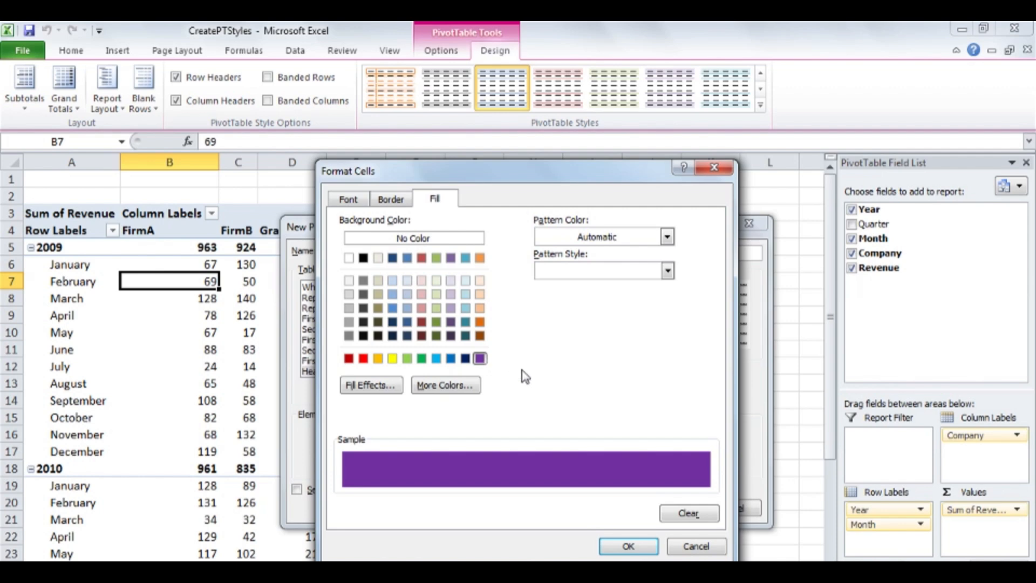
pyautogui.click(628, 546)
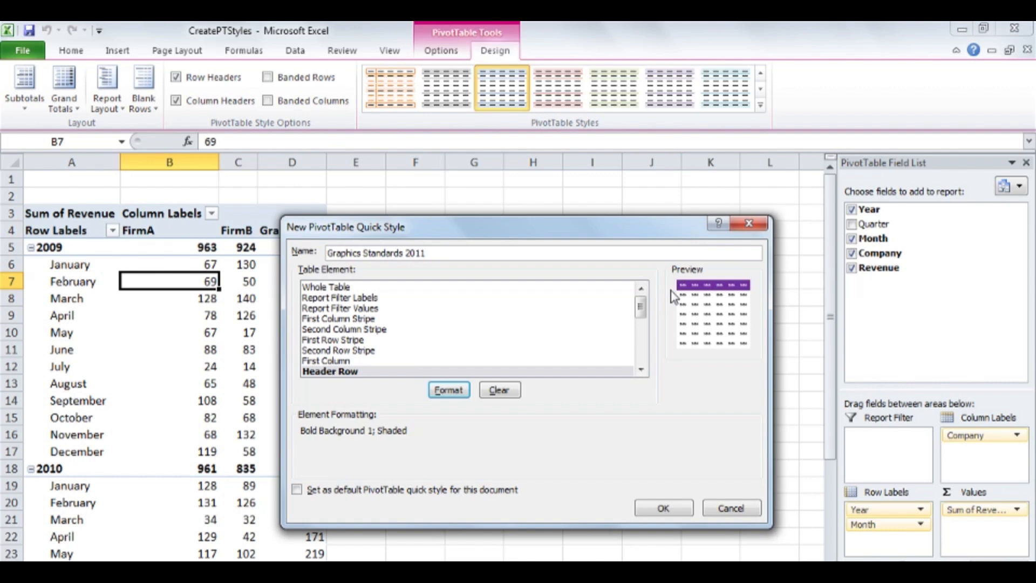
pyautogui.click(668, 507)
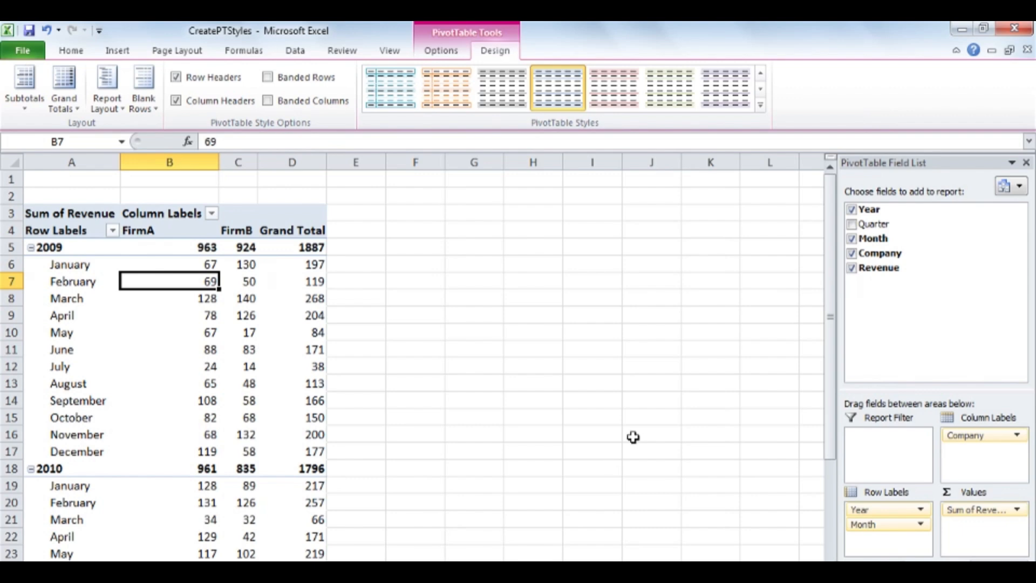
# Step: Apply the custom Graphics Standards 2011 style to the PivotTable
pyautogui.click(761, 105)
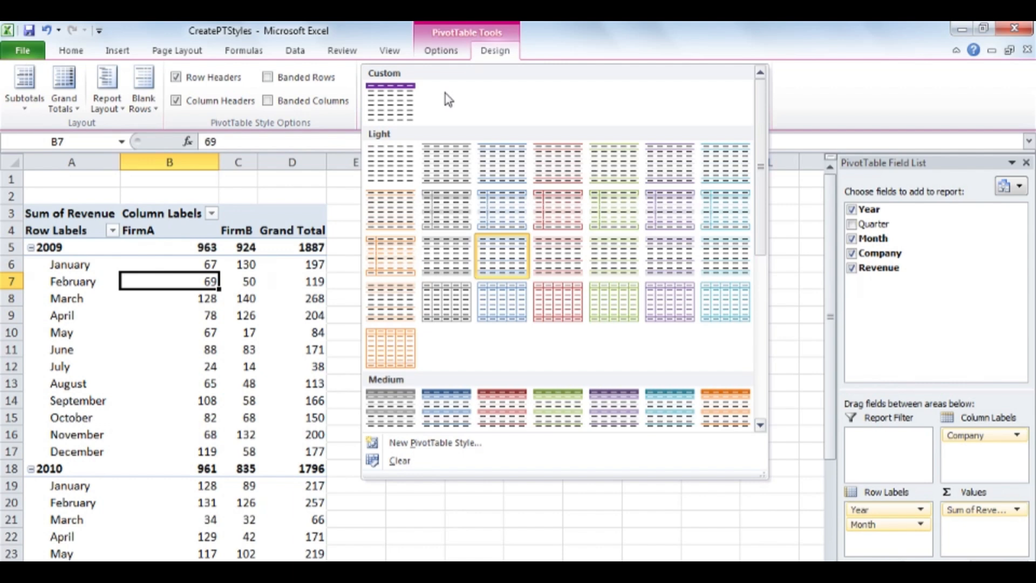
pyautogui.click(394, 103)
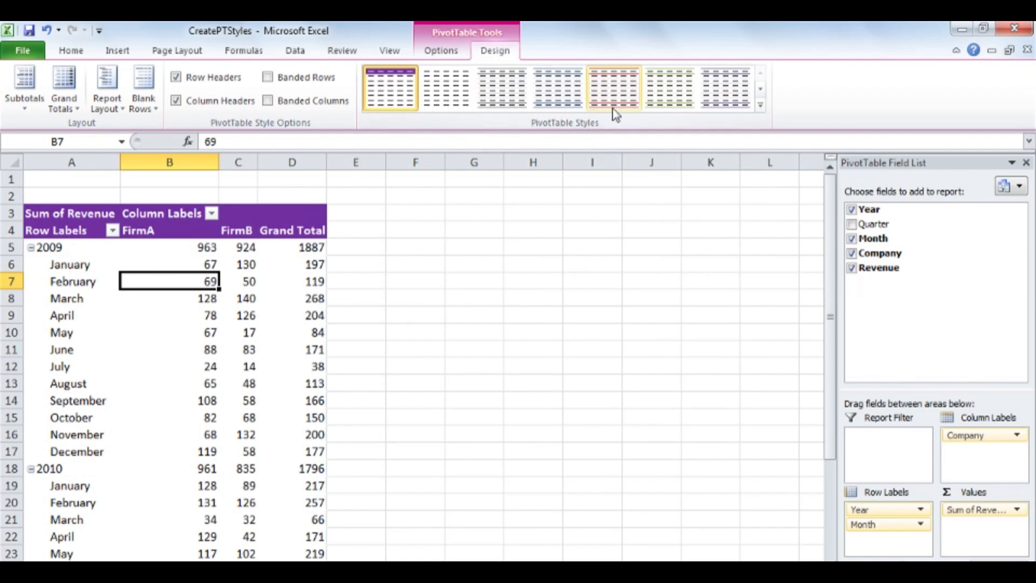
# Step: Modify the custom style so the Second Row Stripe has a light purple fill, and turn on banded rows
pyautogui.click(761, 106)
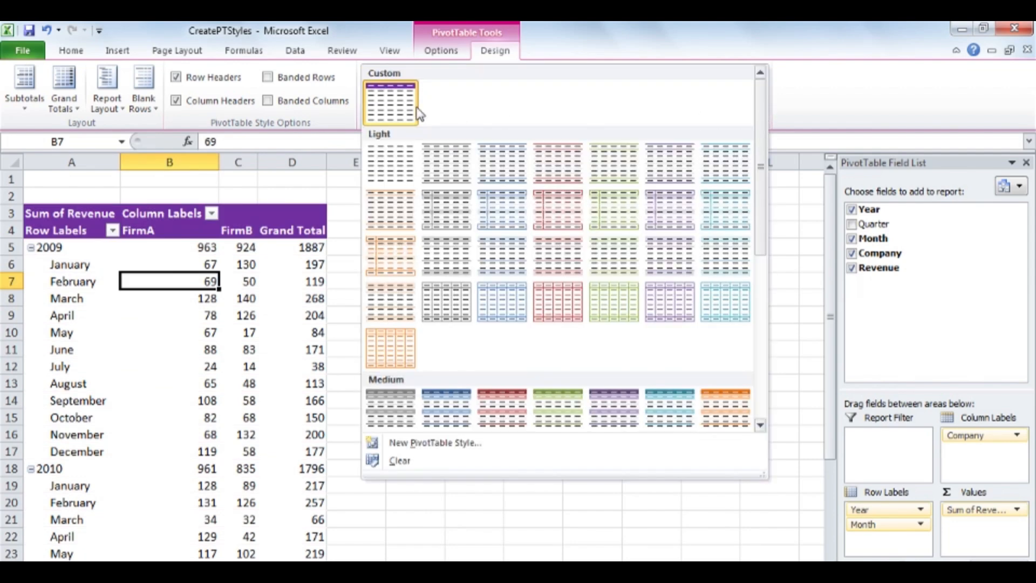
pyautogui.rightClick(388, 102)
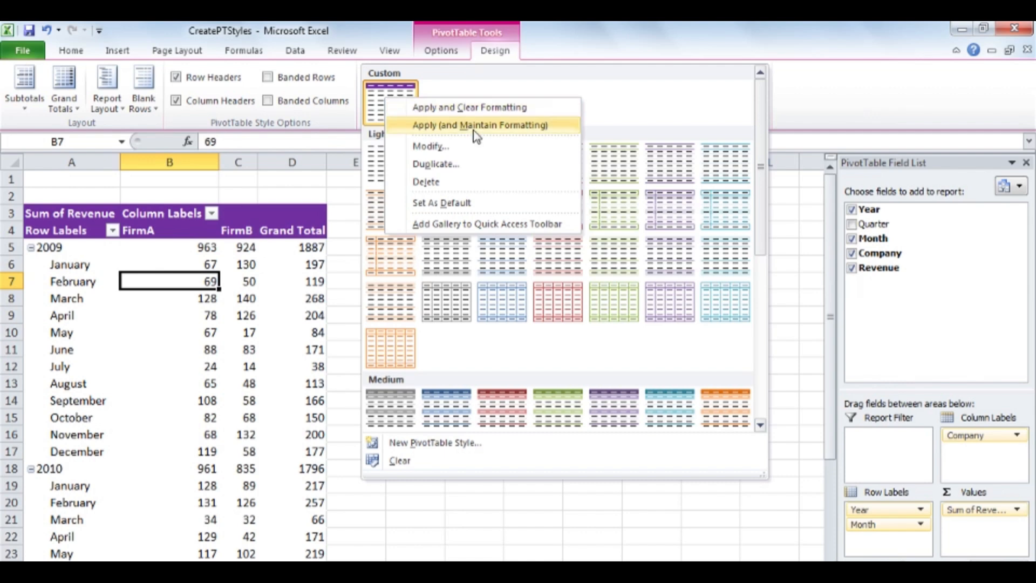
pyautogui.click(470, 146)
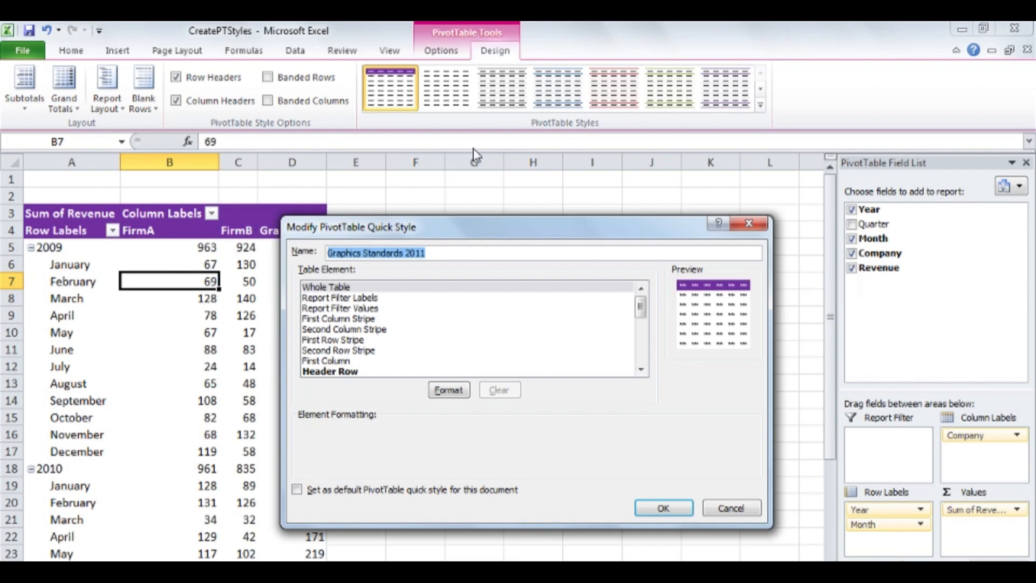
pyautogui.click(374, 351)
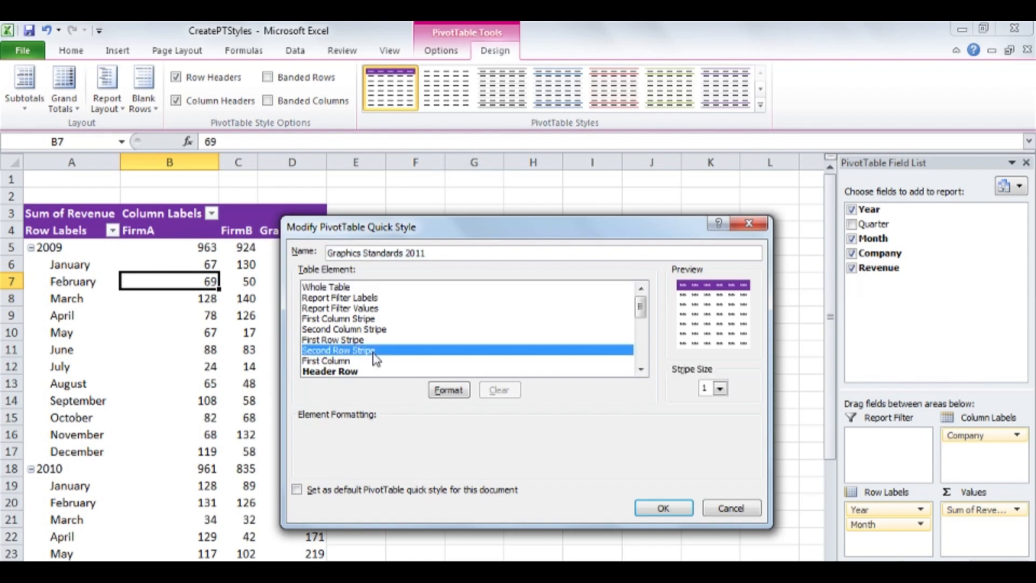
pyautogui.click(452, 390)
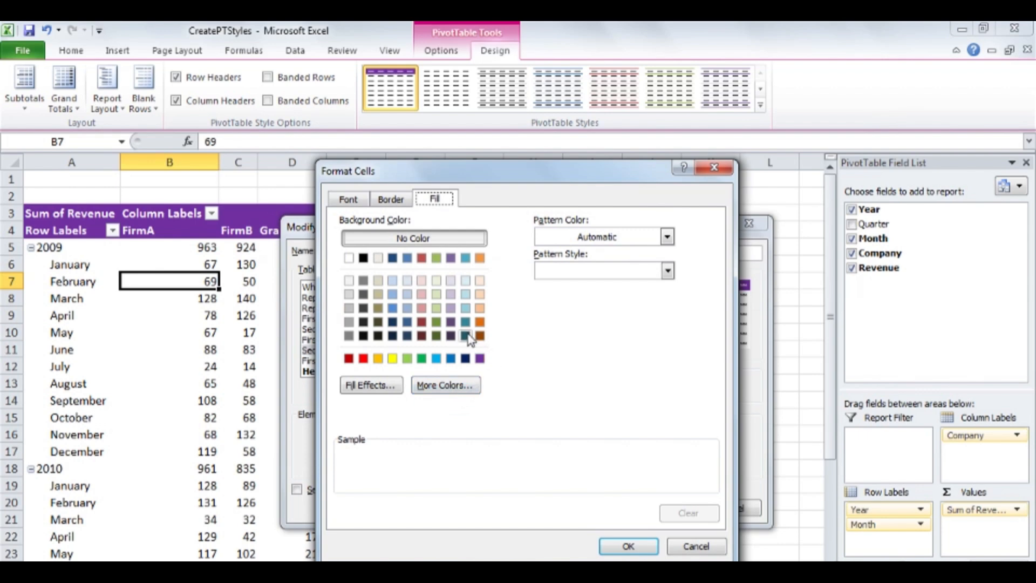
pyautogui.click(452, 309)
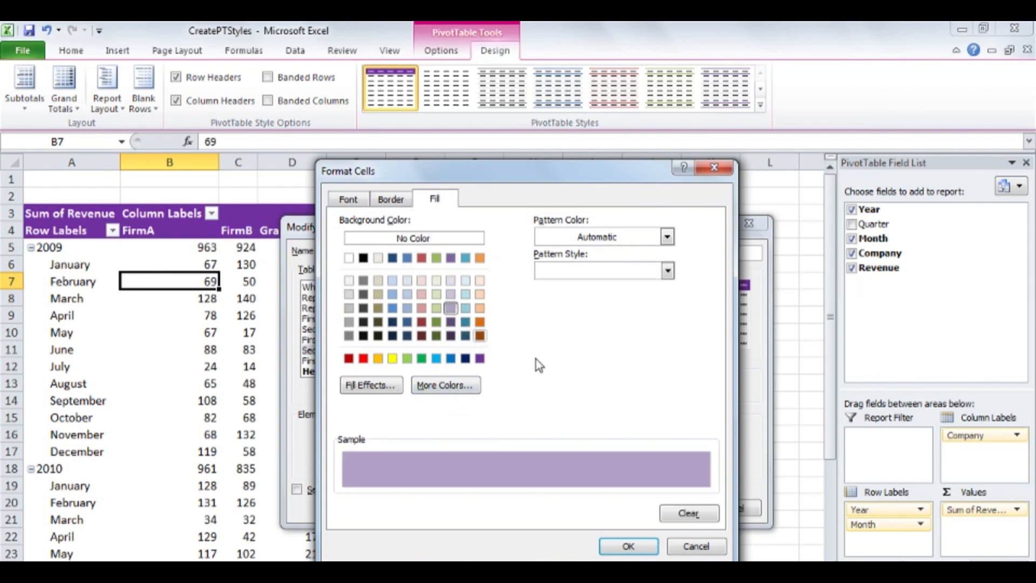
pyautogui.click(628, 546)
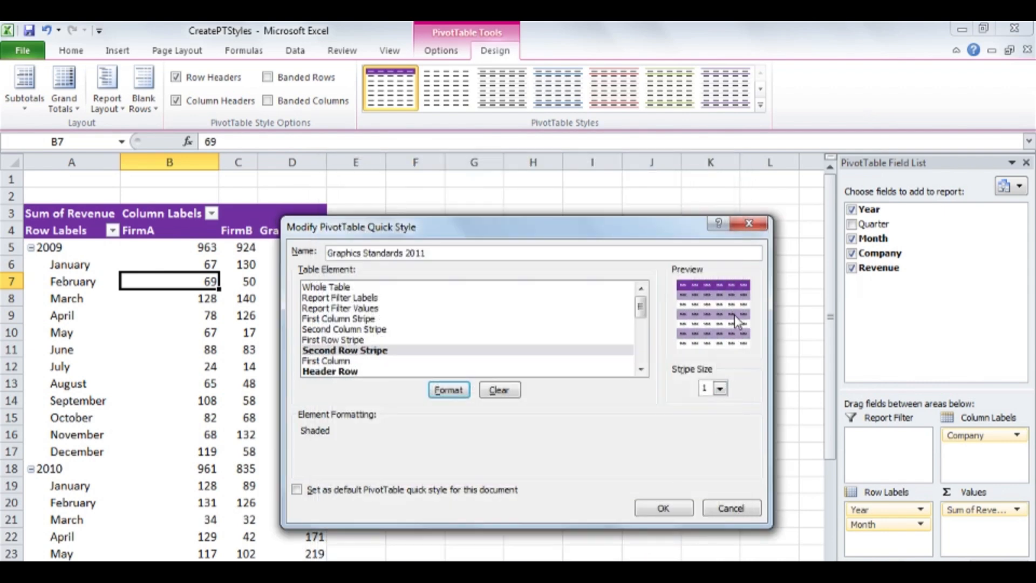
pyautogui.click(683, 509)
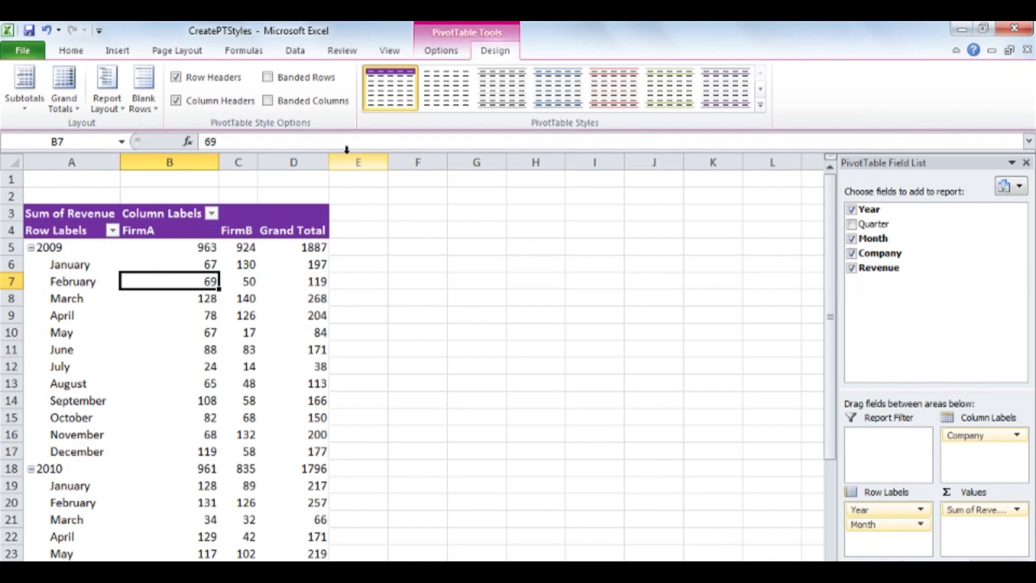
pyautogui.click(269, 79)
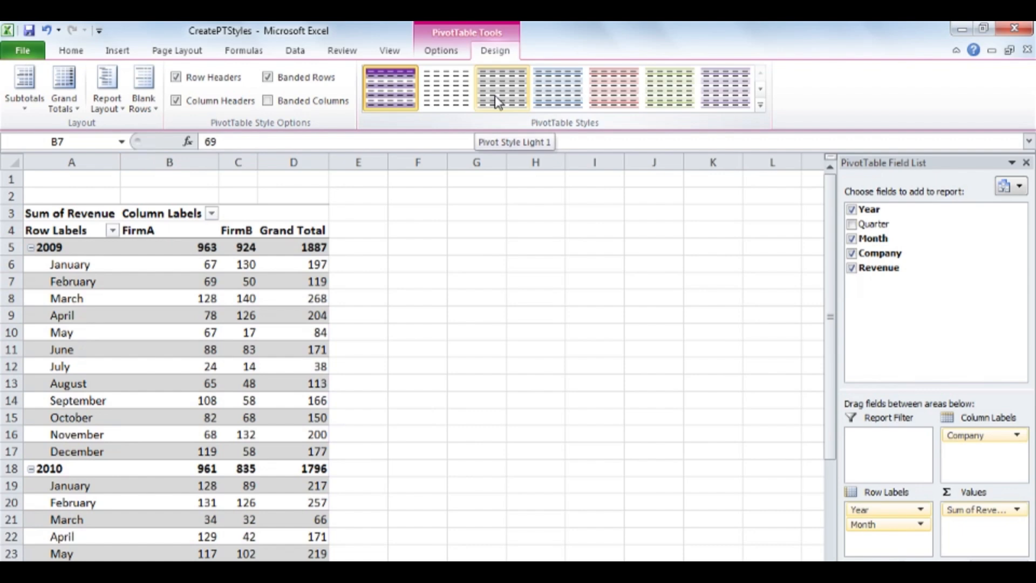
pyautogui.rightClick(494, 95)
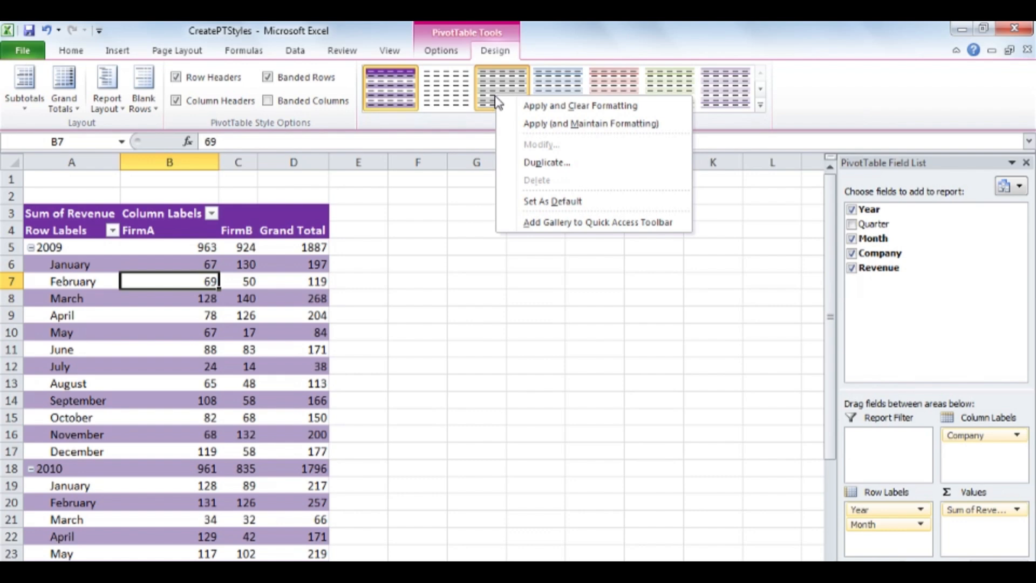
pyautogui.click(566, 161)
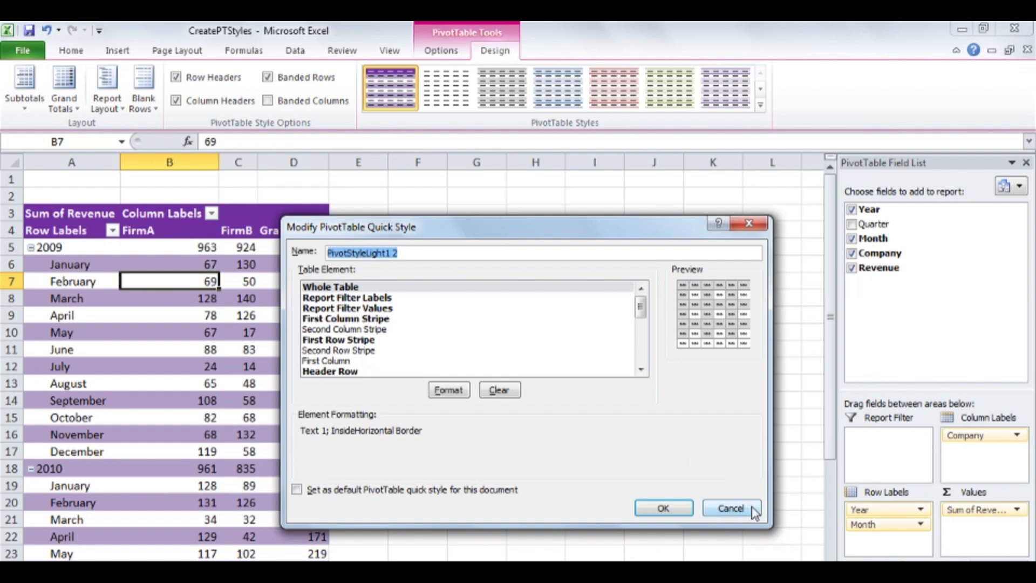
pyautogui.click(734, 507)
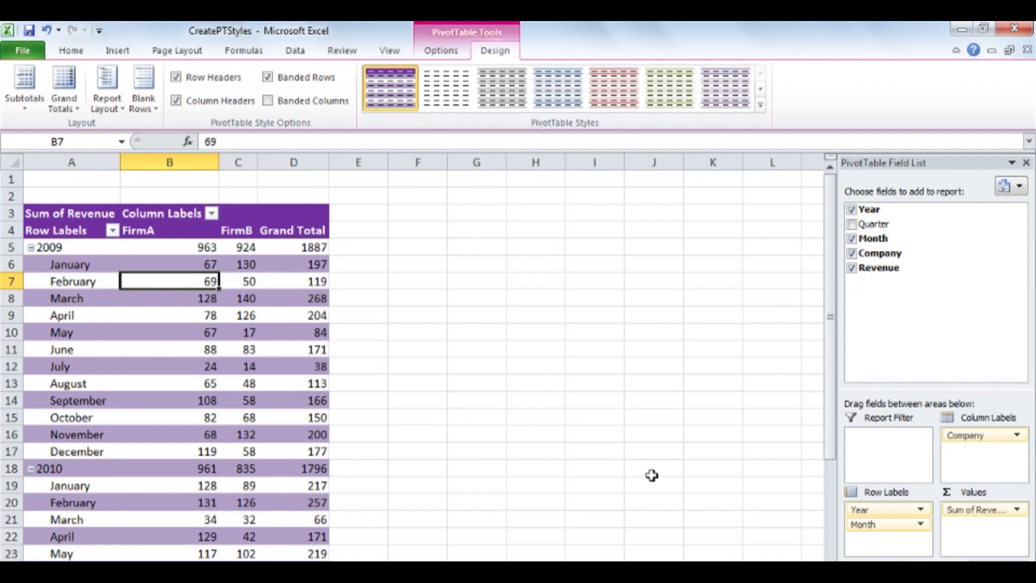
# Step: Delete the Graphics Standards 2011 custom style and clear all styling from the PivotTable
pyautogui.rightClick(383, 86)
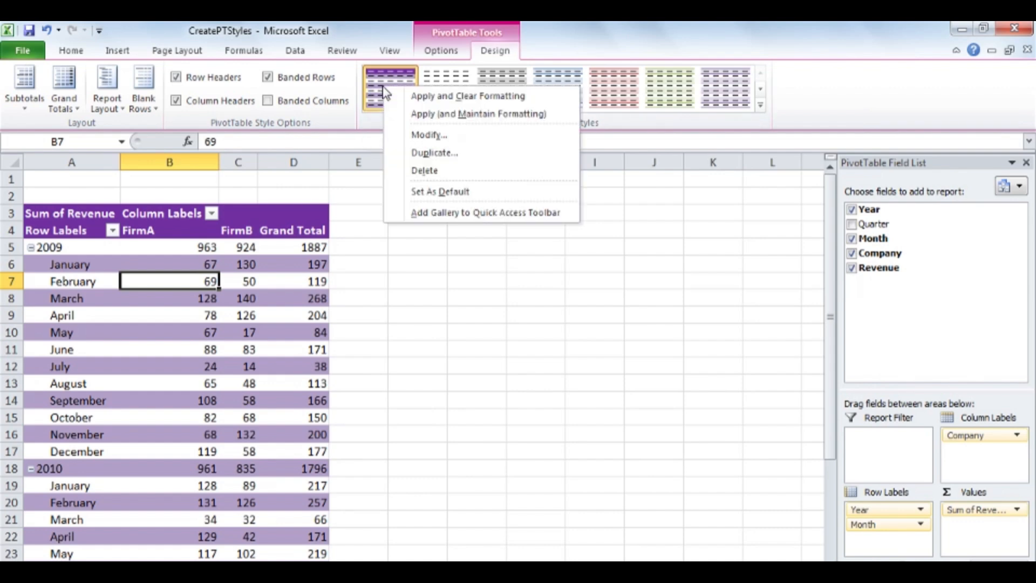
pyautogui.click(477, 171)
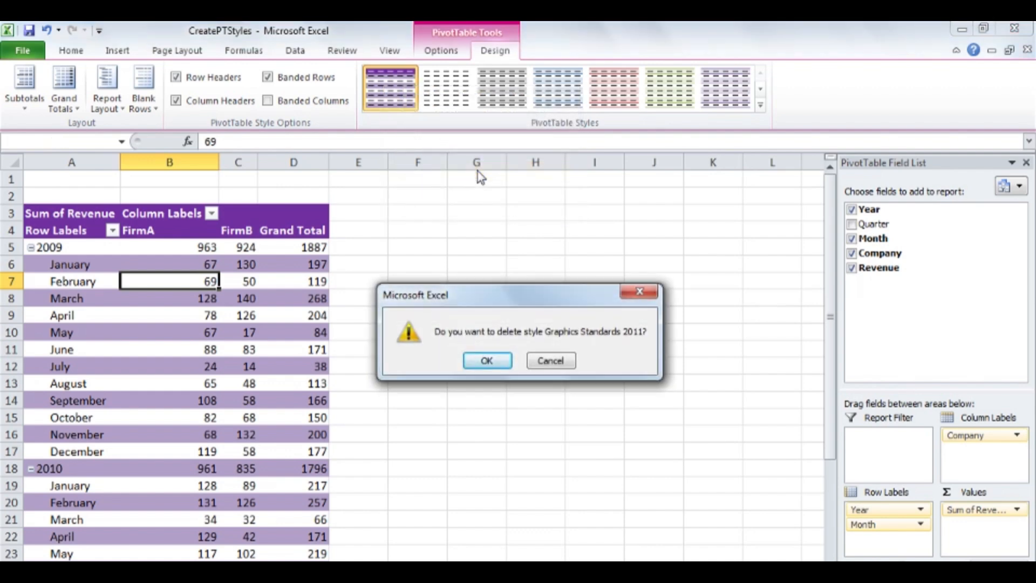
pyautogui.click(487, 361)
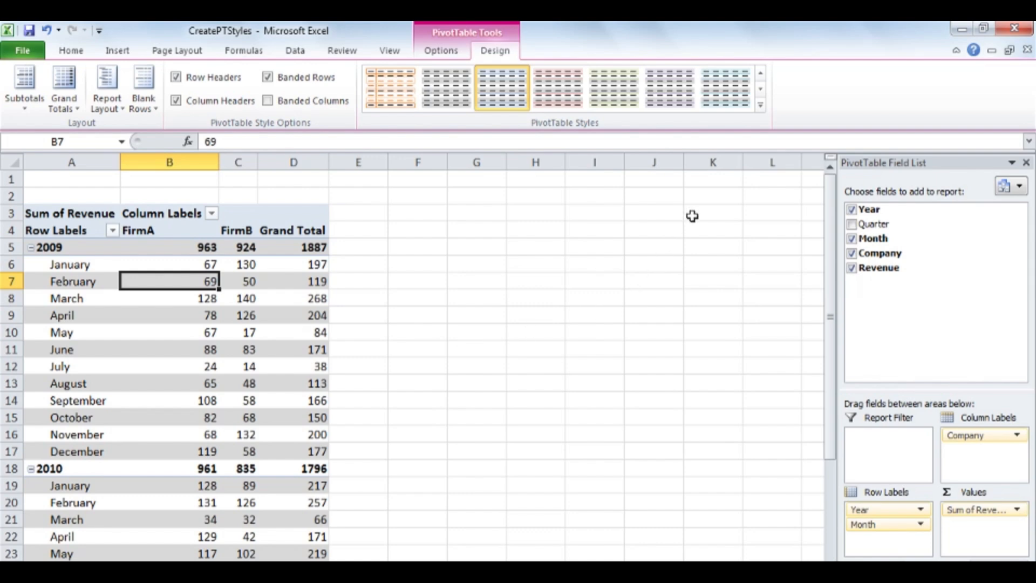
pyautogui.click(761, 105)
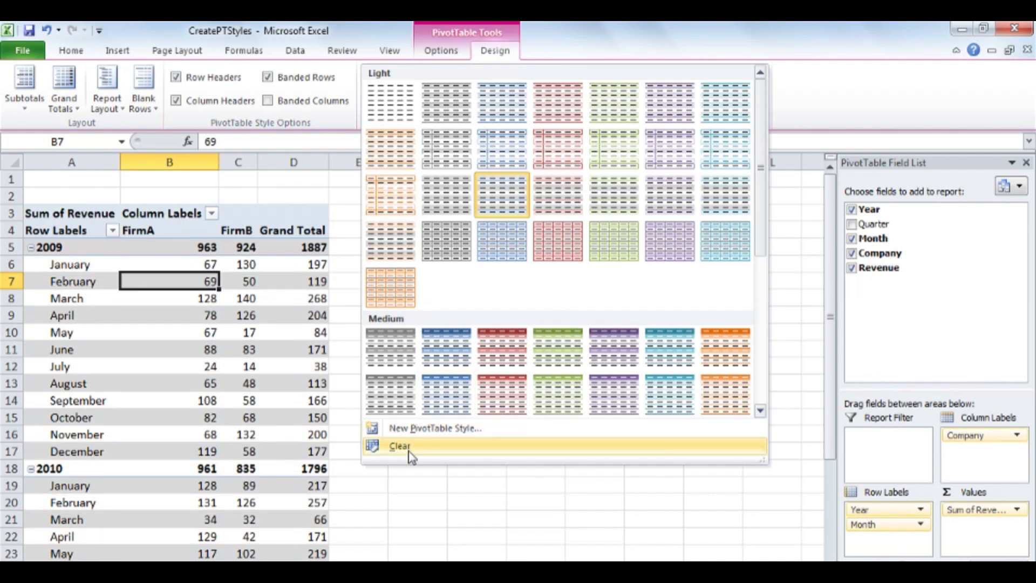
pyautogui.click(400, 446)
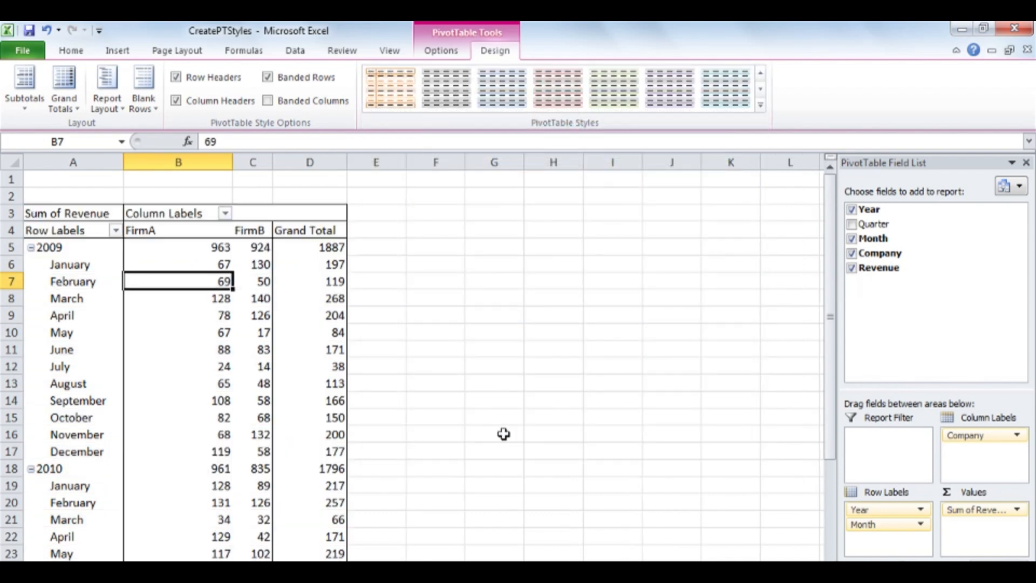